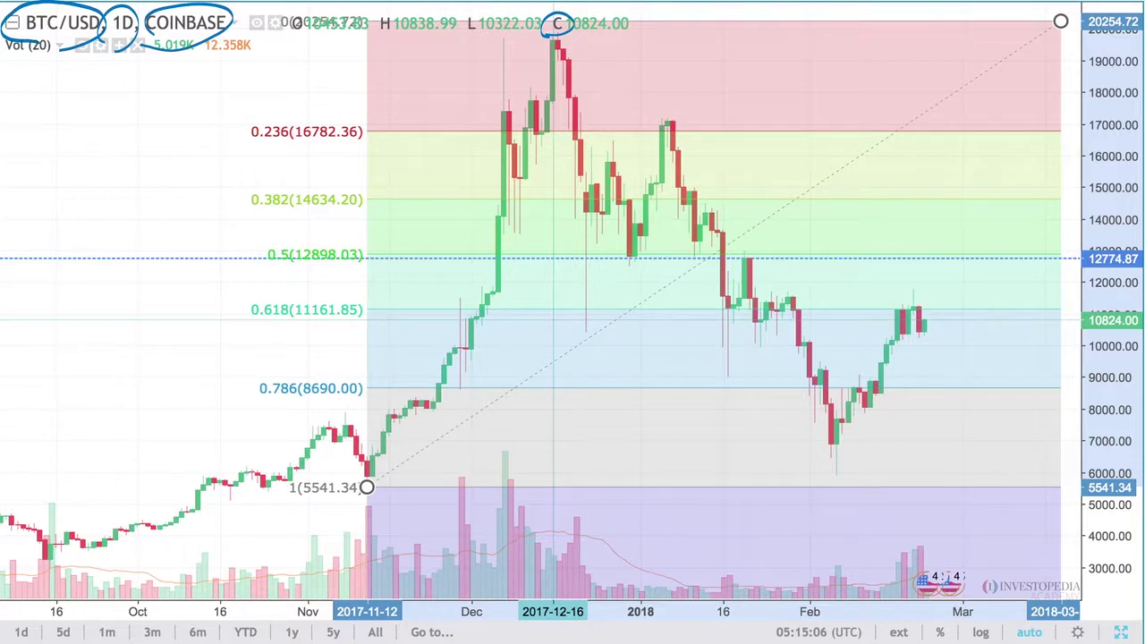
Step: Circle BTC's candles at the 0.382 and 0.5 levels and trace the rally to the second peak
mouse_move(641, 198)
mouse_down()
mouse_move(590, 212)
mouse_move(562, 198)
mouse_move(624, 197)
mouse_up()
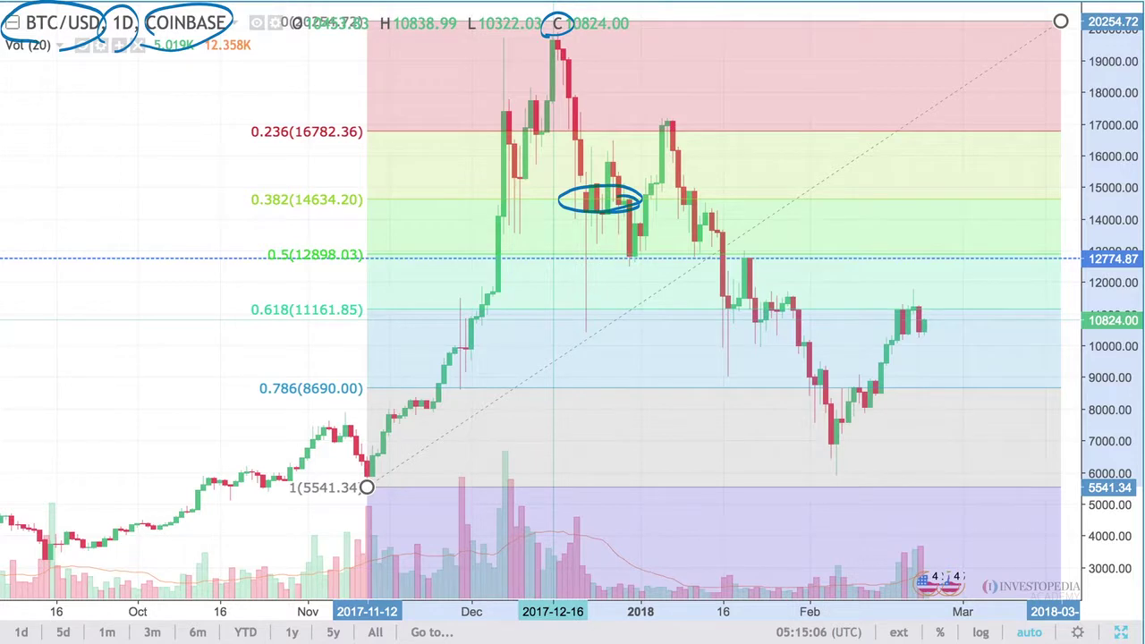
mouse_move(647, 250)
mouse_down()
mouse_move(623, 270)
mouse_move(639, 247)
mouse_up()
mouse_move(633, 264)
mouse_down()
mouse_move(662, 125)
mouse_move(677, 114)
mouse_up()
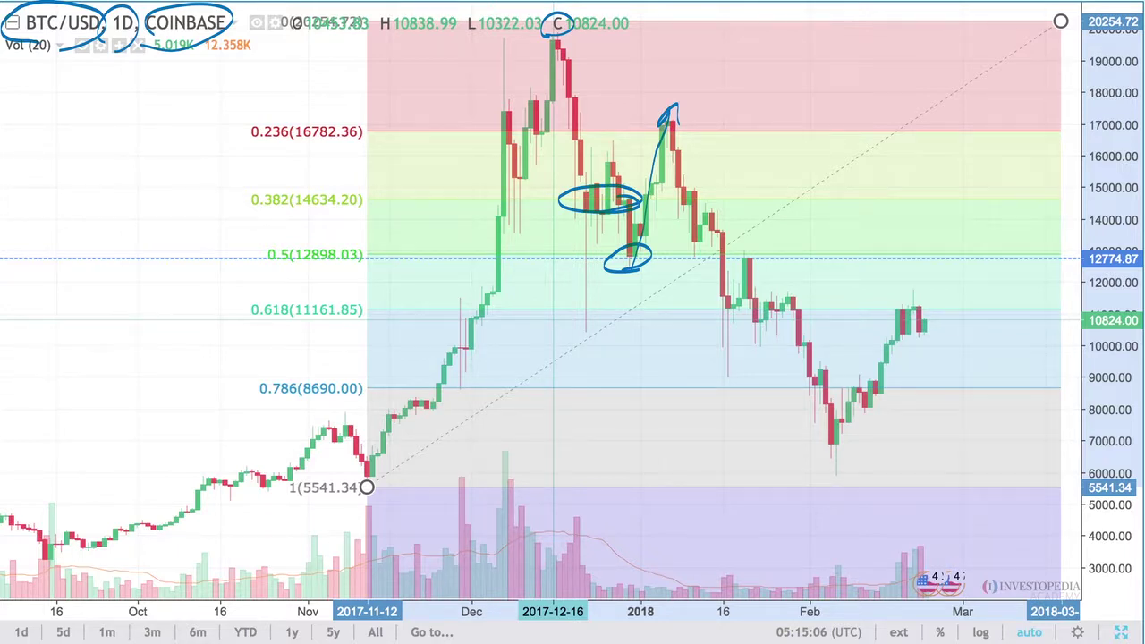
Step: Draw a support line along 0.5, circle both price peaks, and mark the break below 0.5
drag(374, 255, 1007, 262)
mouse_move(547, 57)
mouse_down()
mouse_move(581, 44)
mouse_move(540, 64)
mouse_up()
mouse_move(658, 145)
mouse_down()
mouse_move(705, 114)
mouse_move(631, 134)
mouse_up()
mouse_move(698, 261)
mouse_down()
mouse_move(771, 265)
mouse_move(696, 259)
mouse_move(760, 270)
mouse_move(750, 268)
mouse_move(837, 492)
mouse_move(843, 474)
mouse_up()
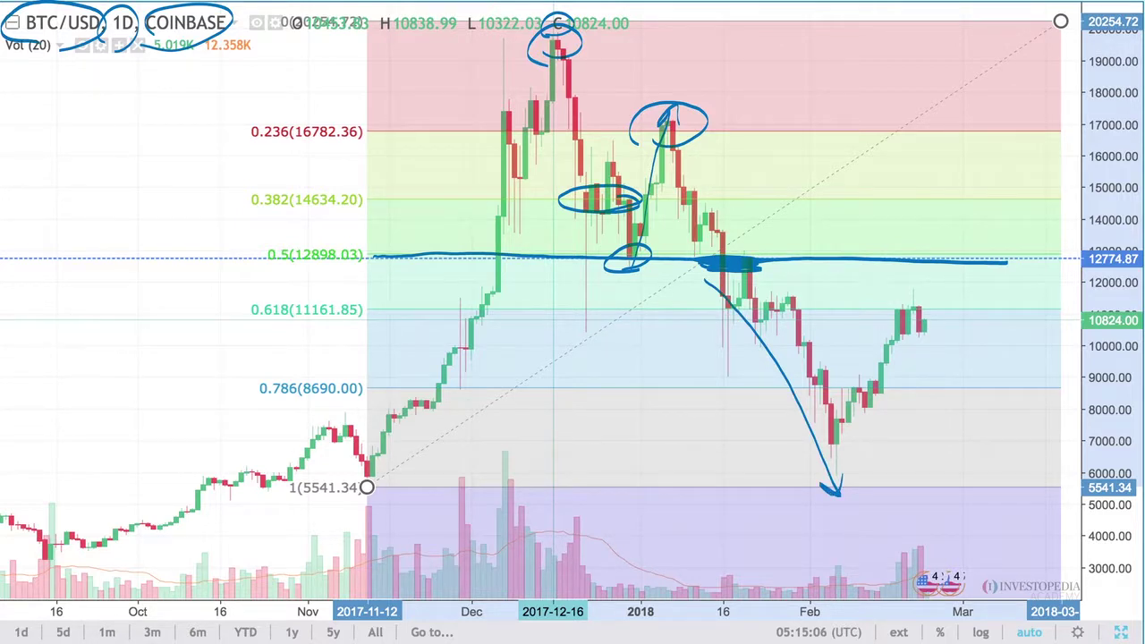
Step: Circle the drop's low, trace the V-shaped rebound, and circle candles at the 0.618 level
mouse_move(844, 474)
mouse_down()
mouse_move(823, 489)
mouse_move(848, 478)
mouse_up()
mouse_move(842, 474)
mouse_down()
mouse_move(930, 311)
mouse_move(935, 322)
mouse_up()
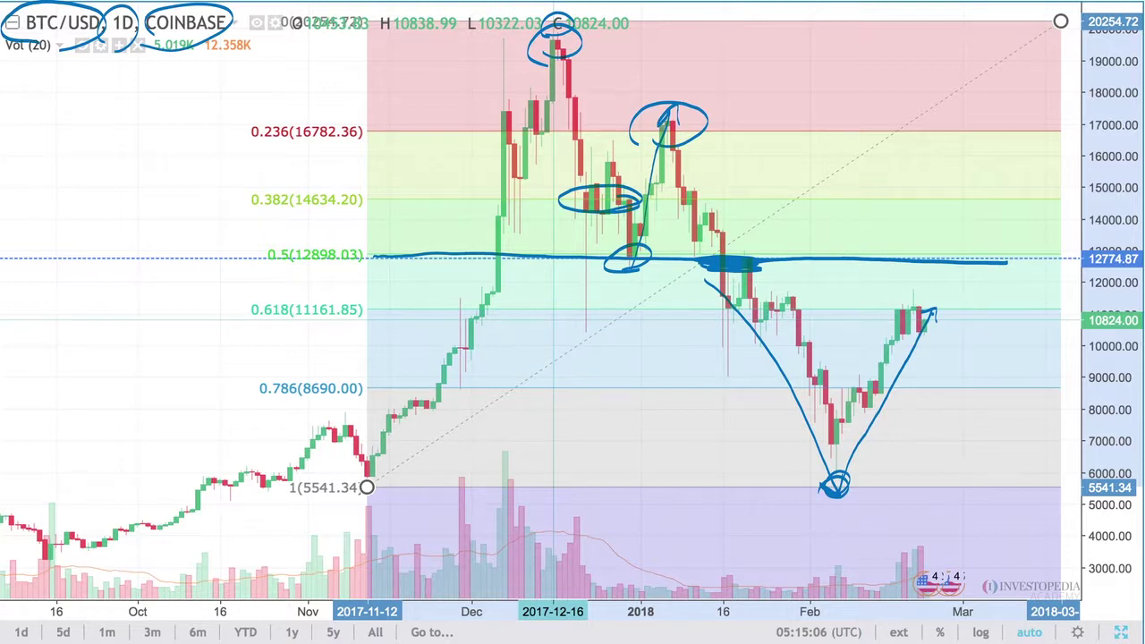
mouse_move(727, 324)
mouse_down()
mouse_move(774, 289)
mouse_move(744, 327)
mouse_up()
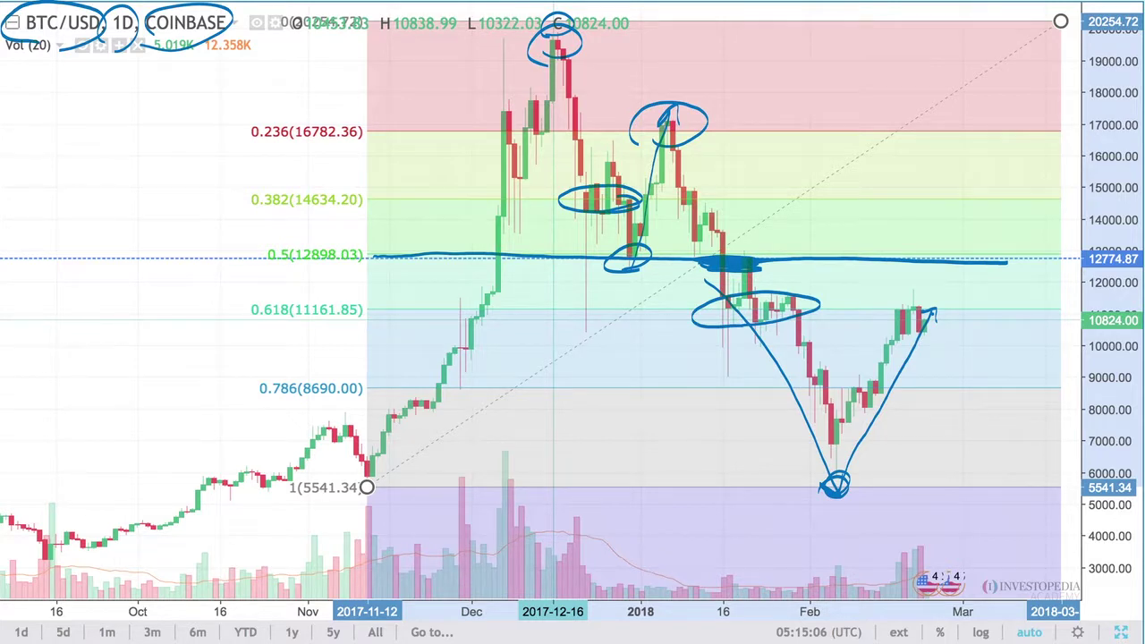
mouse_move(950, 309)
mouse_down()
mouse_move(891, 328)
mouse_move(946, 301)
mouse_move(948, 320)
mouse_up()
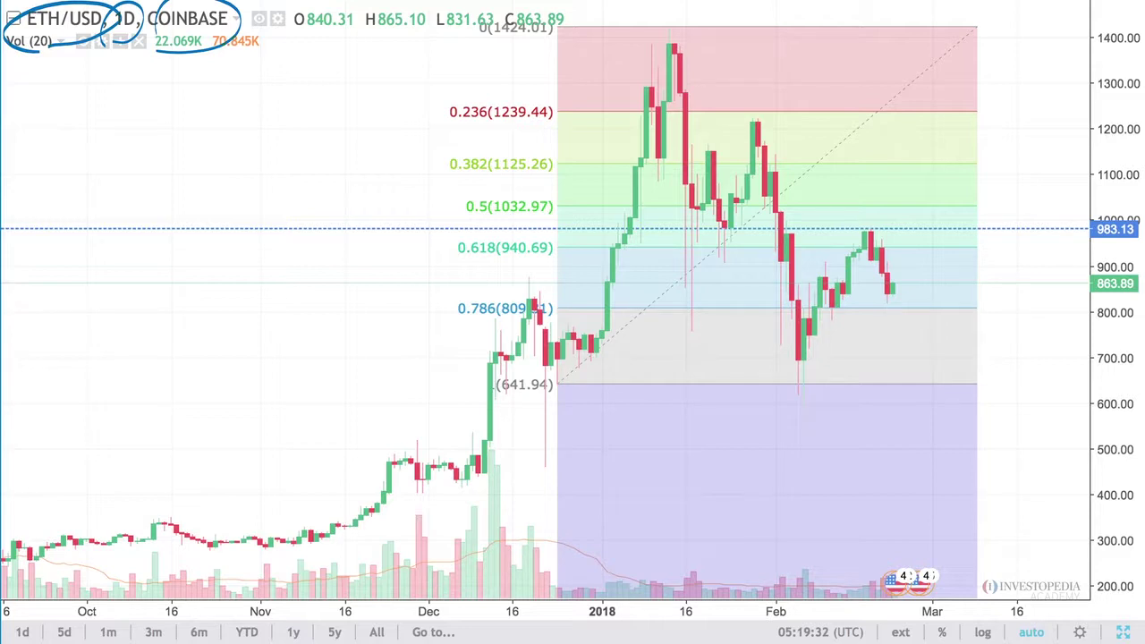
Step: Circle ETH's 1424 peak, the 0.5 (1032.97) candles, and the second peak near 0.236 (1239.44)
mouse_move(676, 20)
mouse_down()
mouse_move(658, 41)
mouse_move(654, 24)
mouse_up()
mouse_move(680, 220)
mouse_down()
mouse_move(765, 207)
mouse_move(673, 212)
mouse_move(751, 202)
mouse_up()
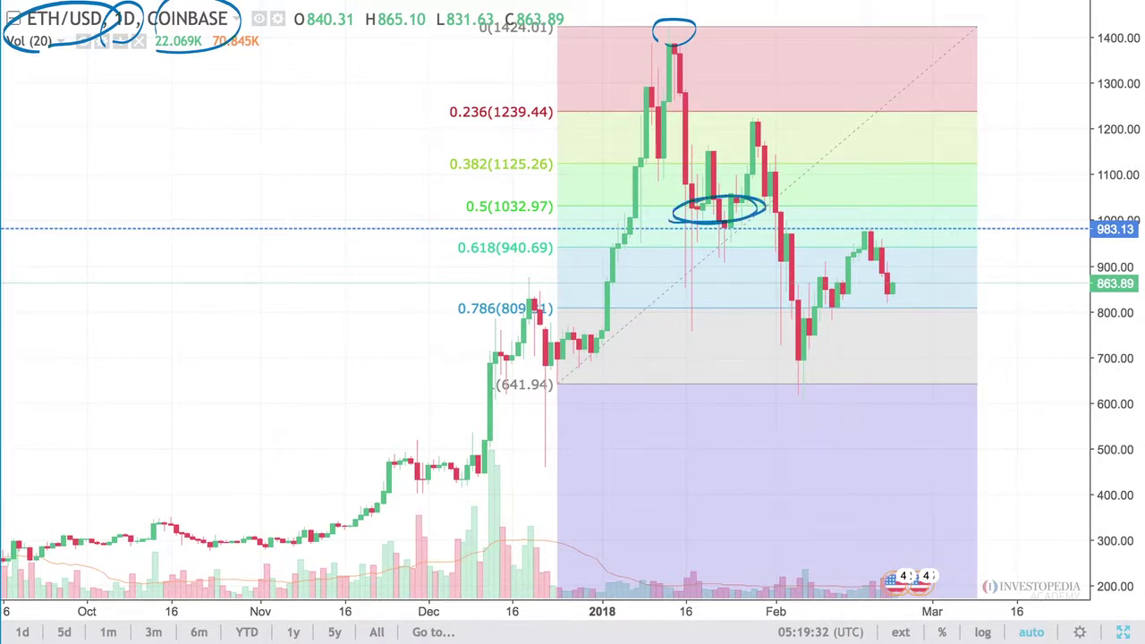
drag(761, 133, 744, 130)
Step: Arrow both circled peaks, draw a line at 983, and trace the drop to February's low
drag(760, 13, 699, 32)
drag(852, 88, 791, 118)
drag(670, 29, 667, 42)
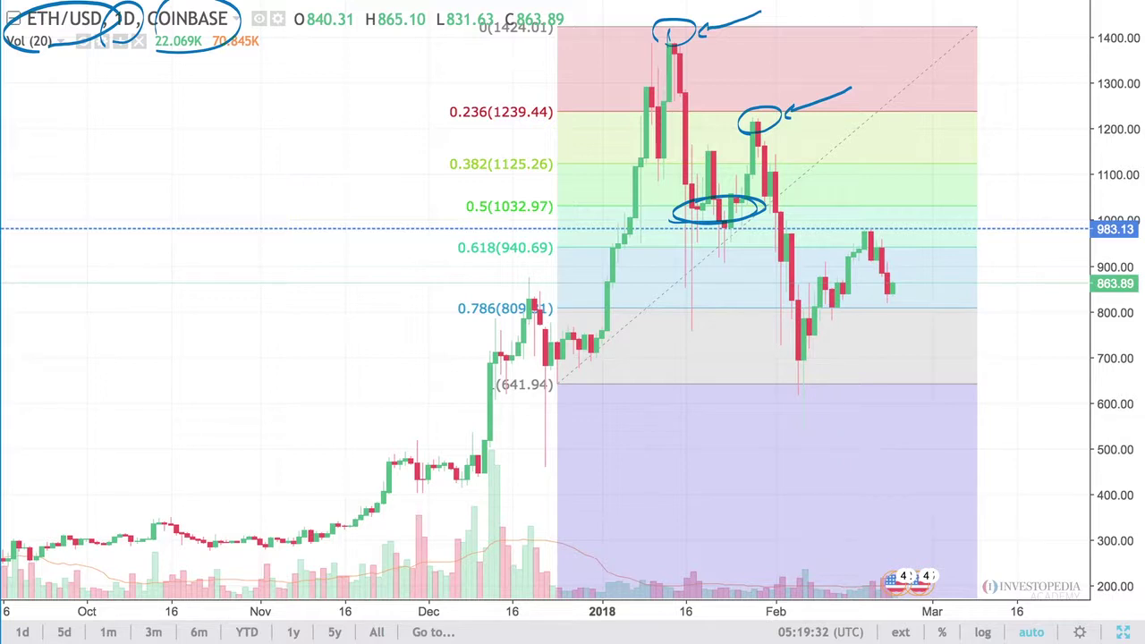
mouse_move(582, 232)
mouse_down()
mouse_move(1085, 229)
mouse_move(529, 230)
mouse_up()
drag(785, 130, 815, 377)
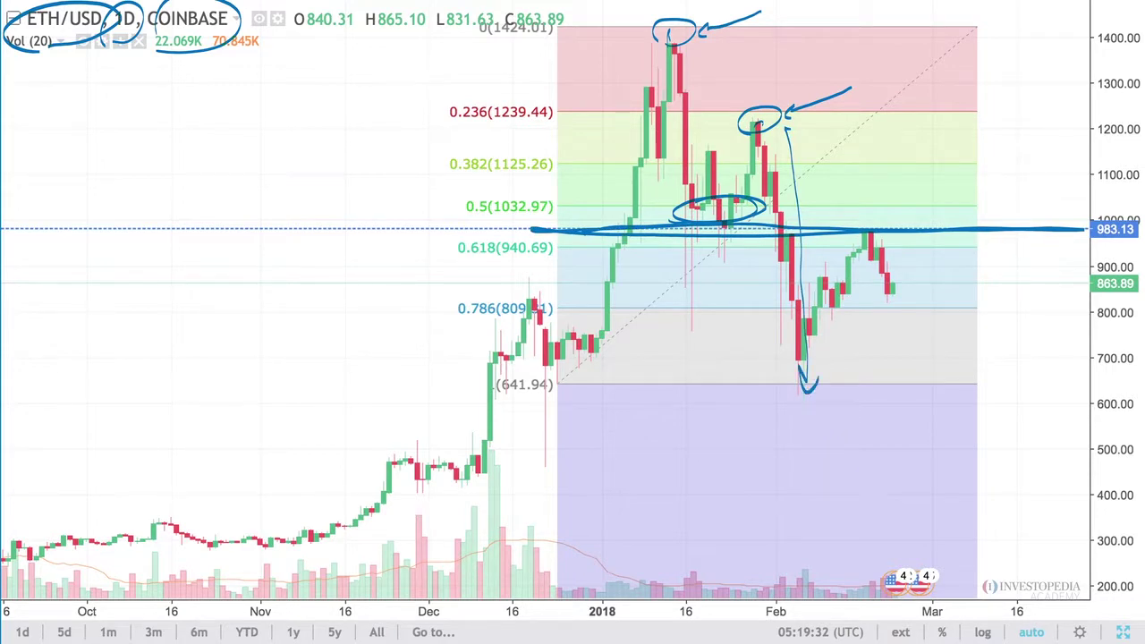
Step: Circle the 641.94 area and recent peak, thicken the 983 line, and arrow the rebound from February's low
mouse_move(502, 401)
mouse_down()
mouse_move(515, 379)
mouse_move(483, 392)
mouse_up()
mouse_move(708, 238)
mouse_down()
mouse_move(828, 240)
mouse_move(760, 232)
mouse_up()
mouse_move(849, 247)
mouse_down()
mouse_move(896, 235)
mouse_move(845, 245)
mouse_up()
drag(809, 384, 869, 272)
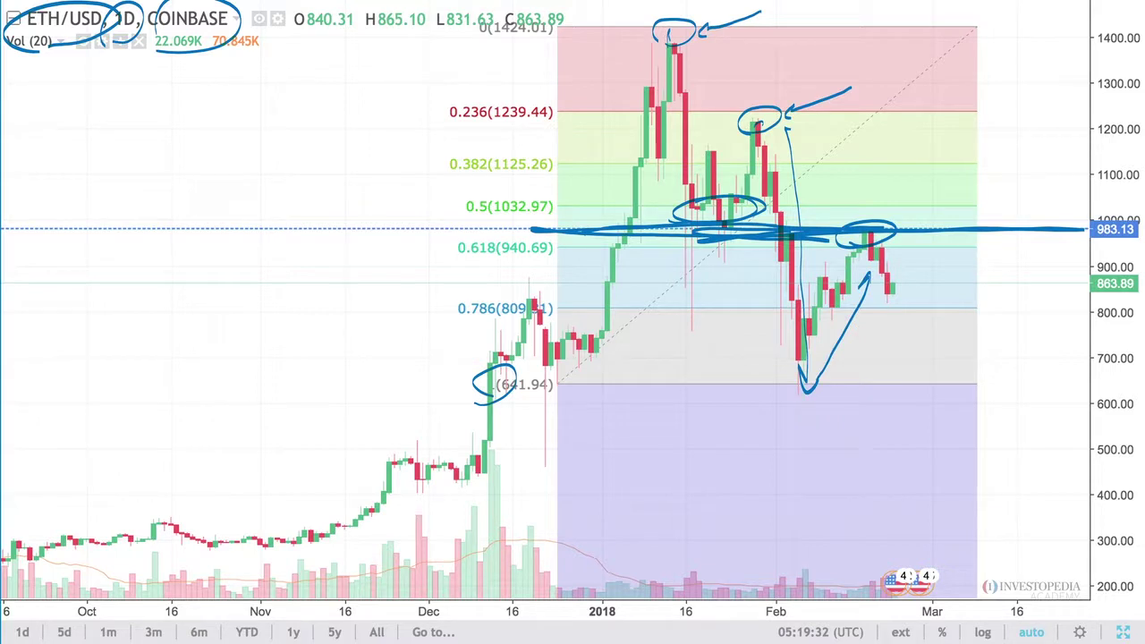
mouse_move(772, 217)
mouse_down()
mouse_move(762, 226)
mouse_move(860, 220)
mouse_move(867, 207)
mouse_up()
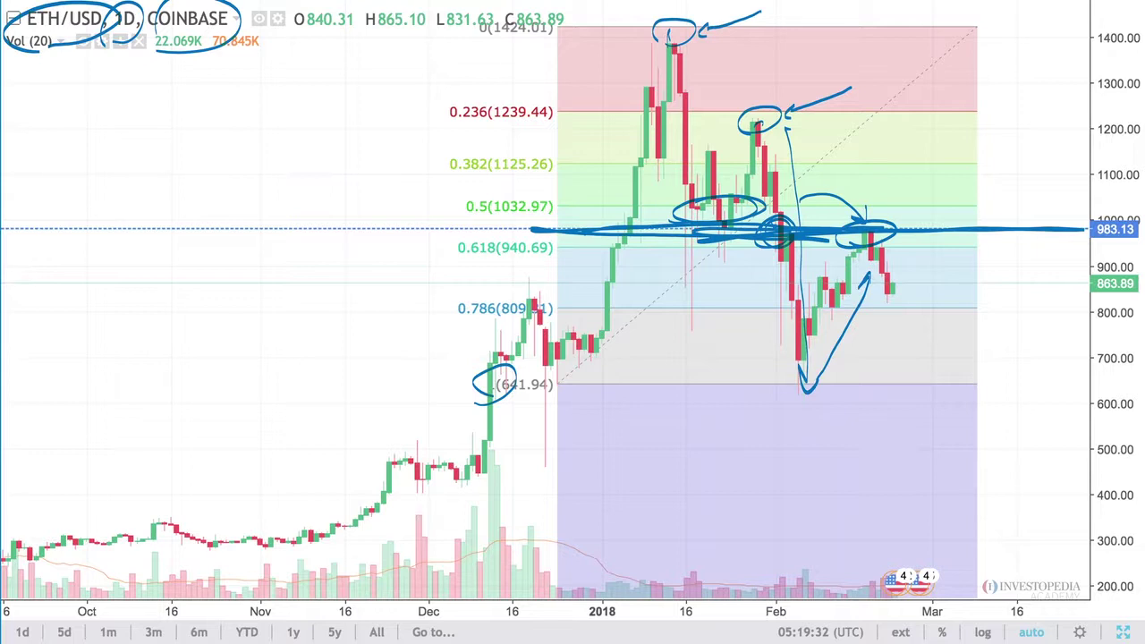
drag(862, 238, 876, 229)
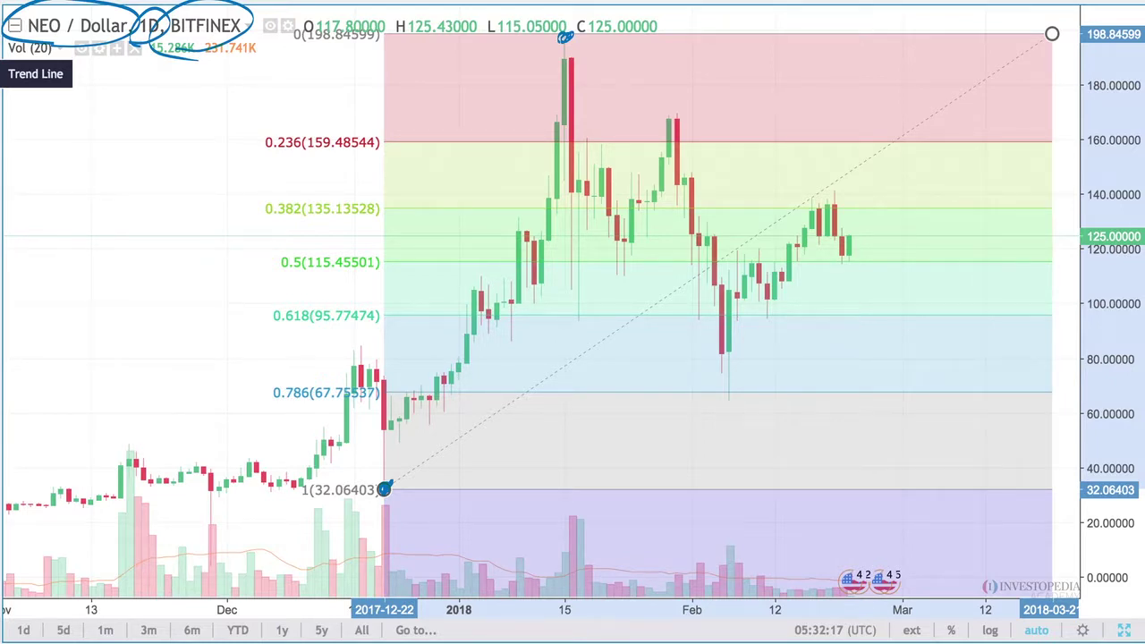
Step: Circle NEO's 15 Jan and late-January highs and draw a line along 0.5 (115.45501)
mouse_move(564, 38)
mouse_down()
mouse_move(574, 36)
mouse_move(546, 43)
mouse_up()
drag(661, 133, 694, 119)
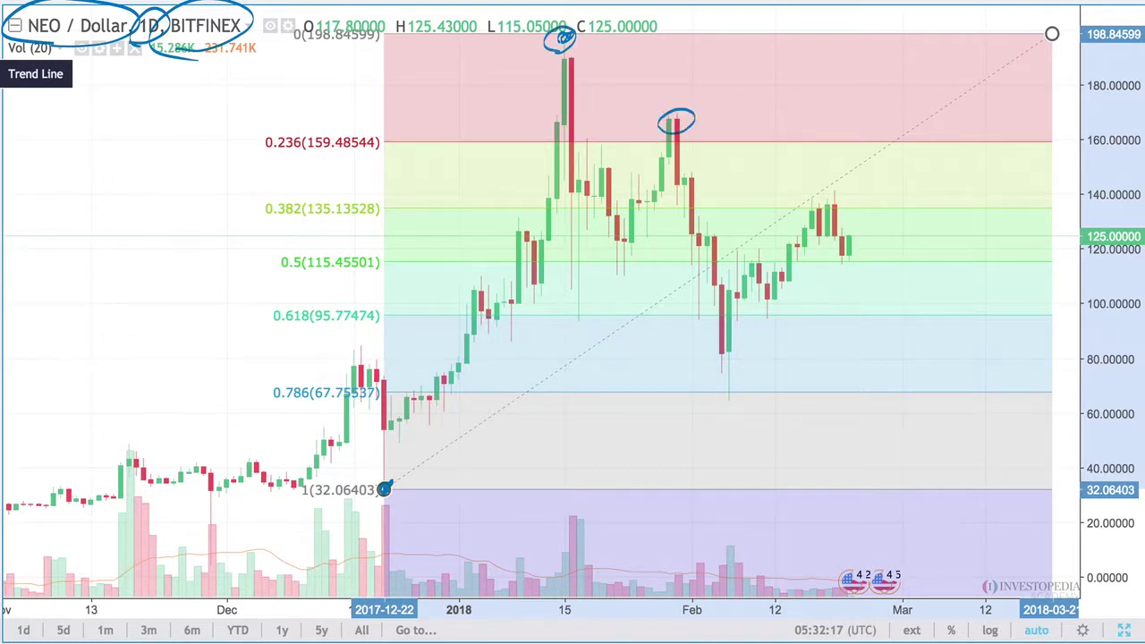
mouse_move(379, 263)
mouse_down()
mouse_move(985, 263)
mouse_move(377, 262)
mouse_up()
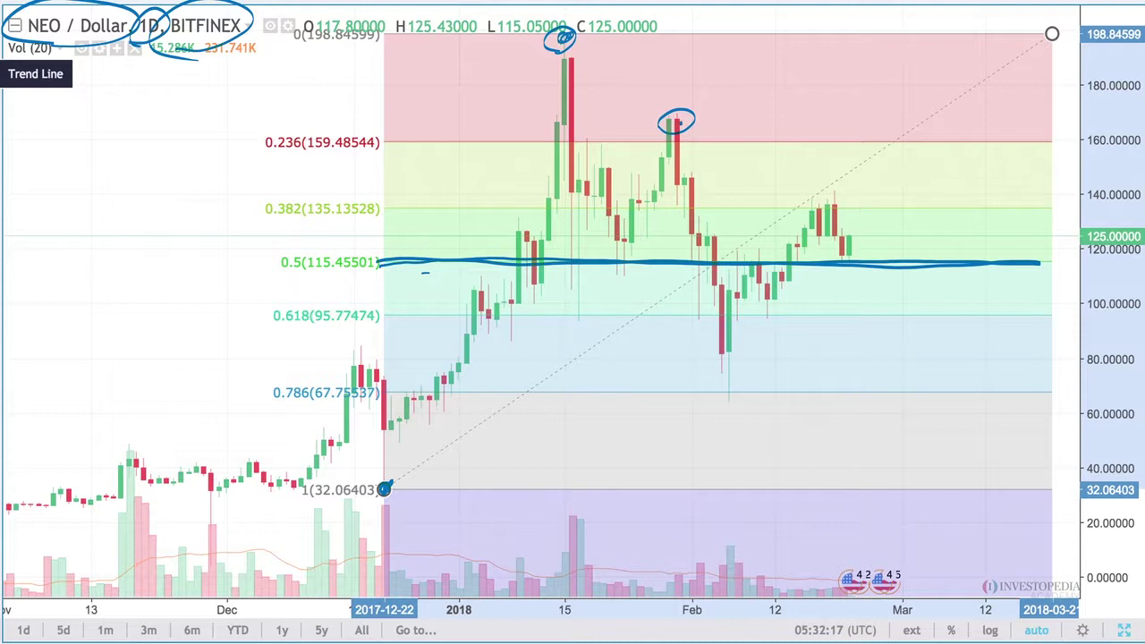
Step: Trace the fall from the late-January peak and mark the 0.5 crossing and retest
mouse_move(675, 136)
mouse_down()
mouse_move(711, 390)
mouse_move(711, 374)
mouse_up()
drag(644, 266, 710, 263)
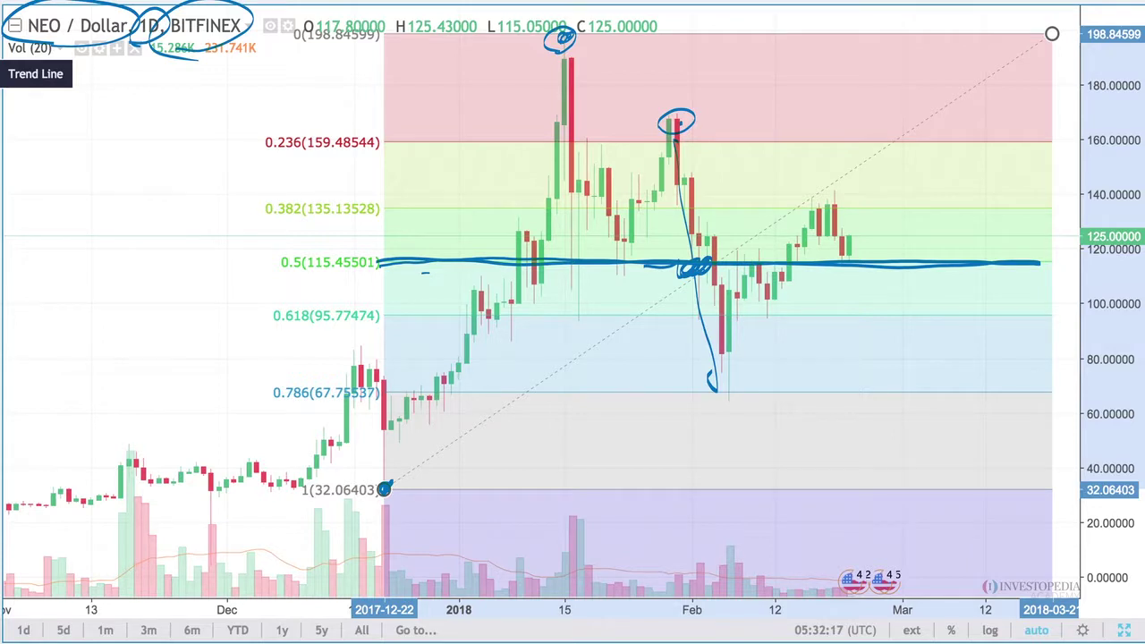
mouse_move(756, 254)
mouse_down()
mouse_move(765, 257)
mouse_move(750, 279)
mouse_up()
Step: Draw upward arrows from the 0.5 line and the February low, plus a projected rise
drag(774, 262, 812, 213)
mouse_move(819, 400)
mouse_down()
mouse_move(770, 284)
mouse_move(785, 268)
mouse_up()
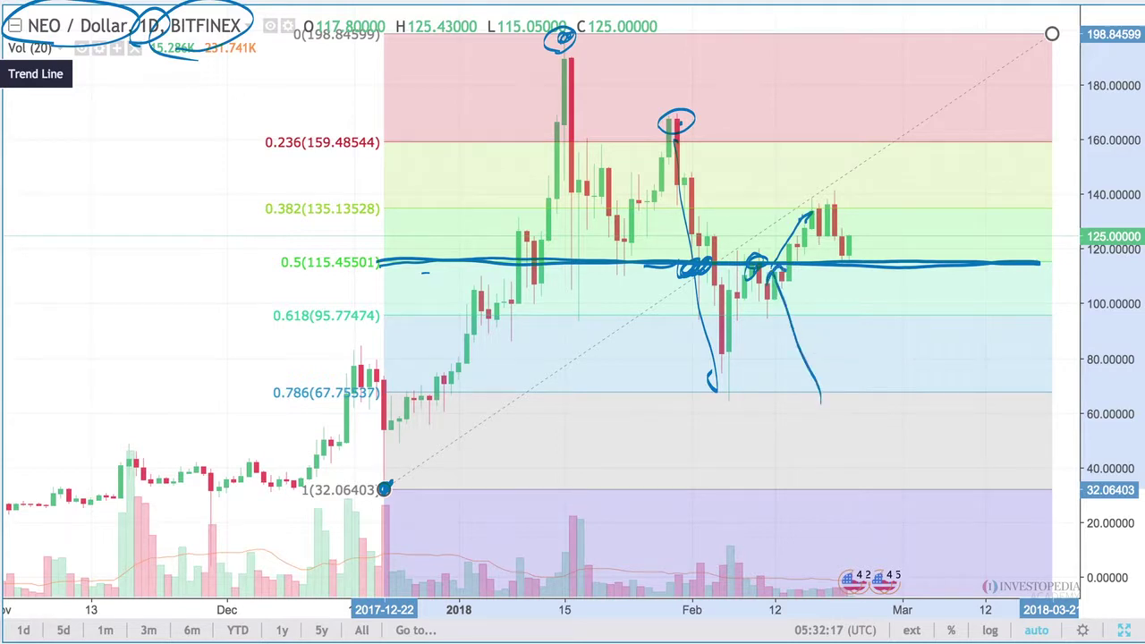
drag(940, 193, 848, 261)
Step: Mark the latest candles touching the 0.5 line and thicken the top-peak circle
drag(854, 256, 843, 270)
drag(569, 37, 551, 43)
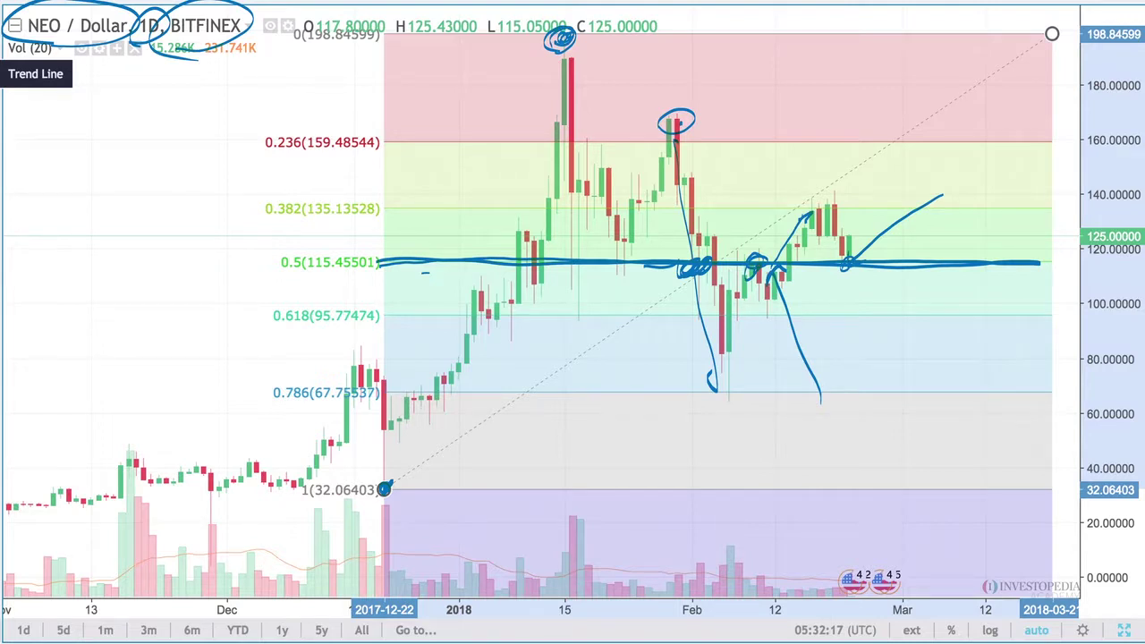
drag(842, 267, 854, 271)
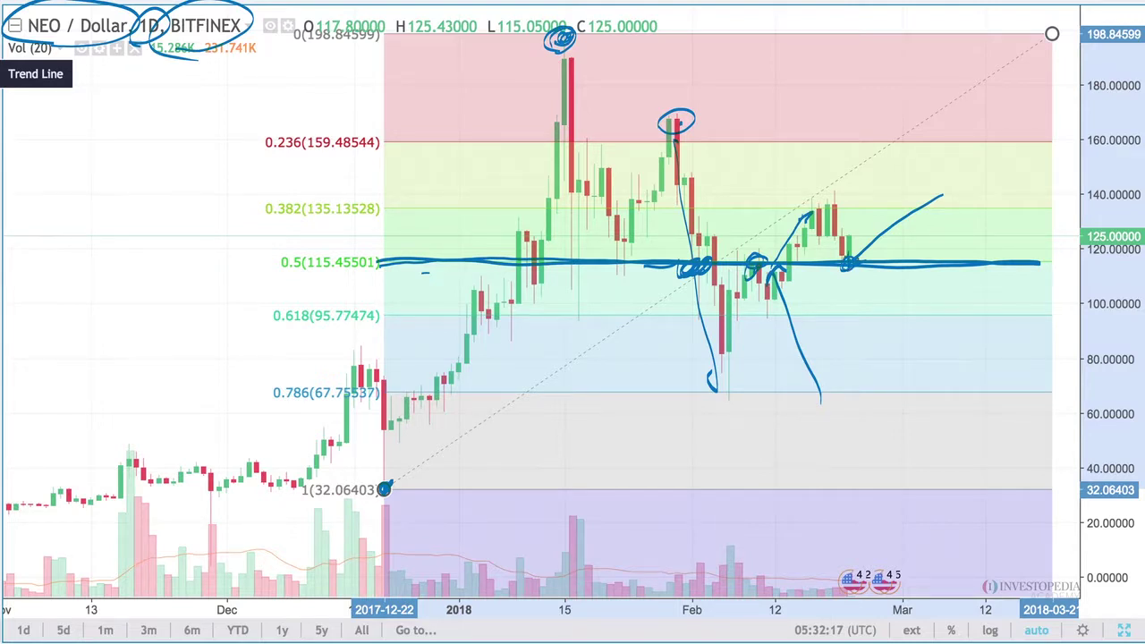